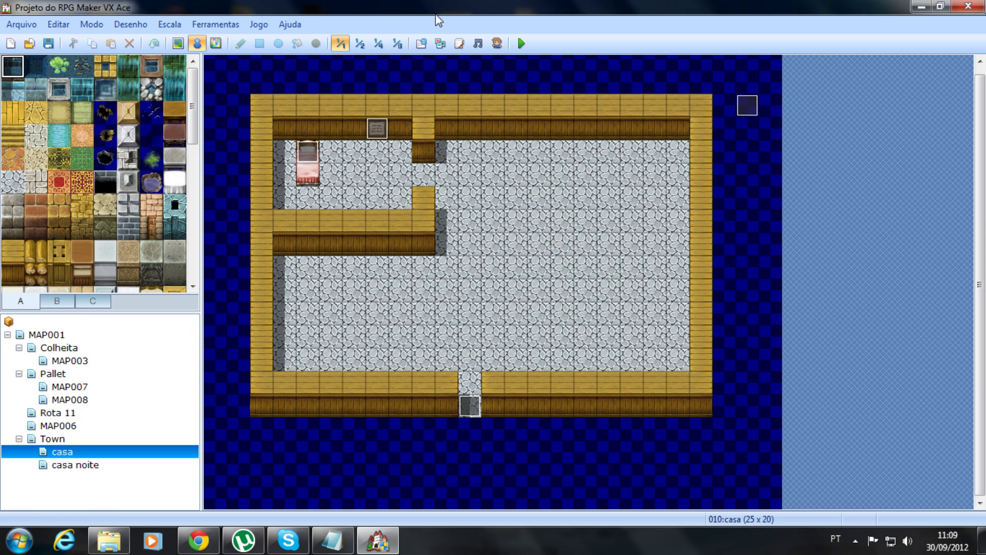
Step: Open the character generator, look through the Franja types available for the male character, and close the generator
left_click(498, 43)
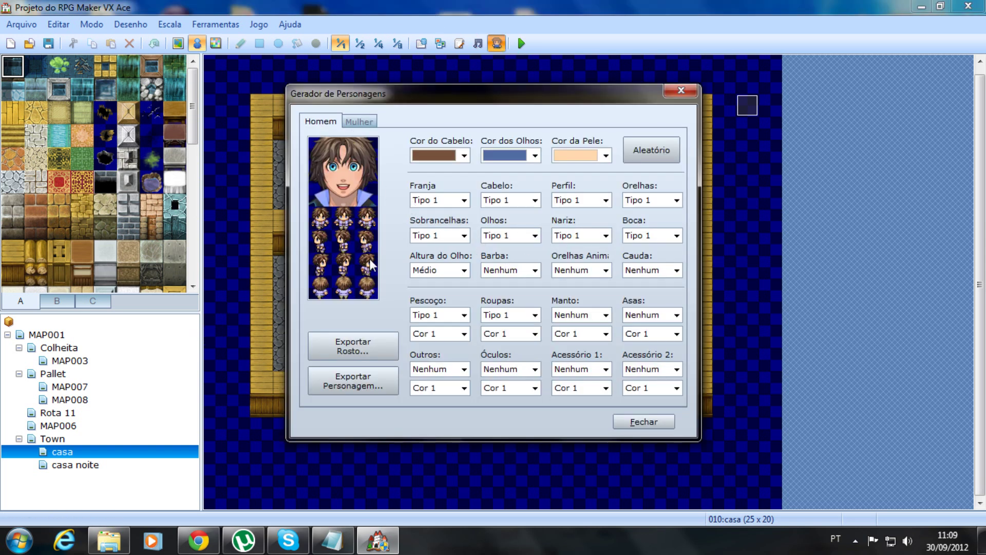
left_click(460, 200)
left_click(502, 220)
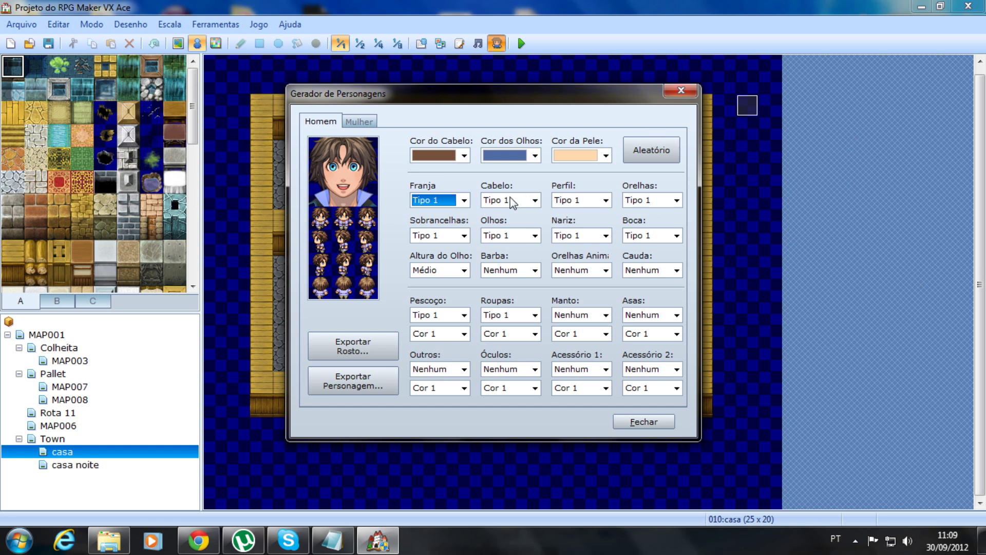
left_click(464, 201)
left_click(465, 204)
left_click(464, 201)
left_click(466, 204)
left_click(682, 91)
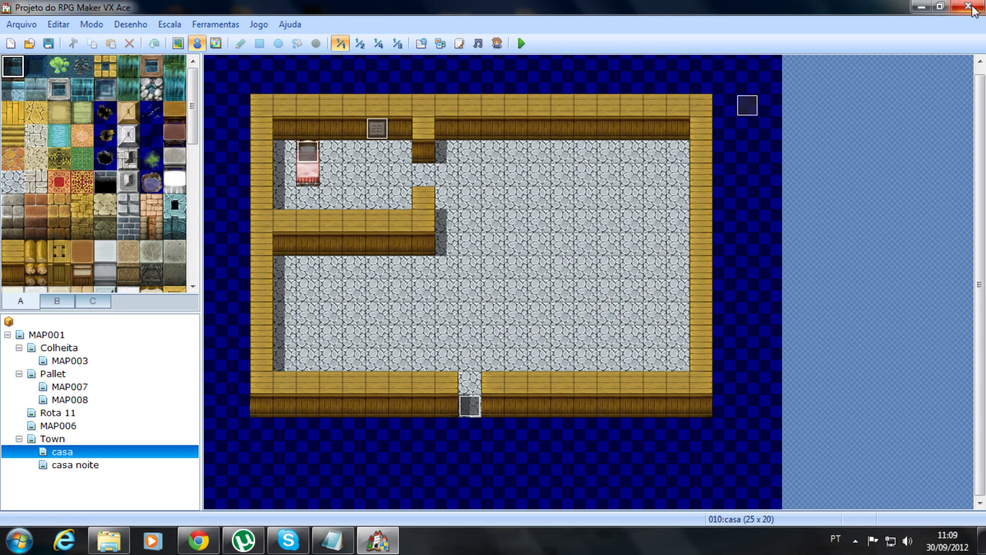
Step: Check the Ace_Generator_Expansion_Pack_0 download page in Chrome, and close the RPG Maker VX Ace project
left_click(195, 538)
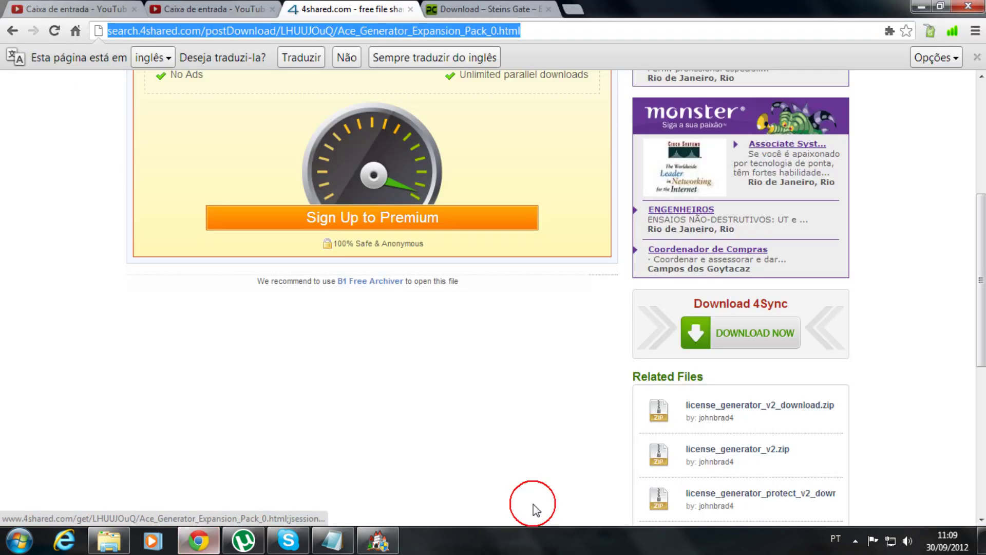
left_click(921, 6)
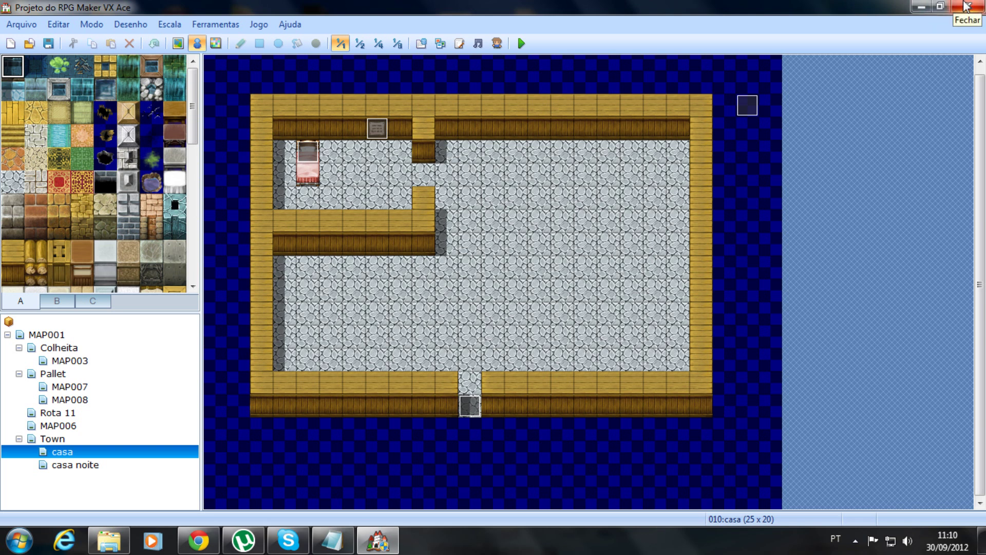
left_click(967, 6)
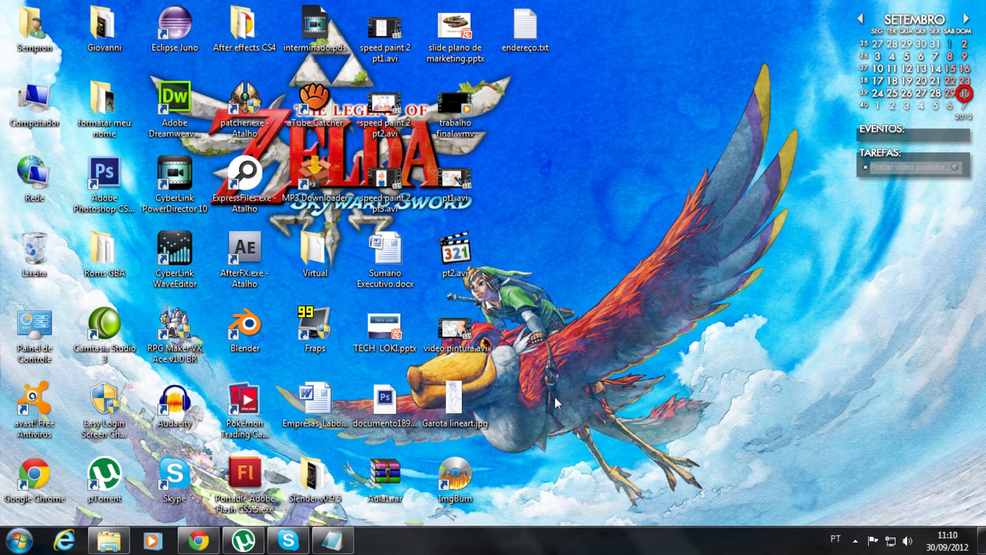
Step: Open endereço.txt from the desktop, highlight the 4shared download address in it, and minimise the file
double_click(523, 50)
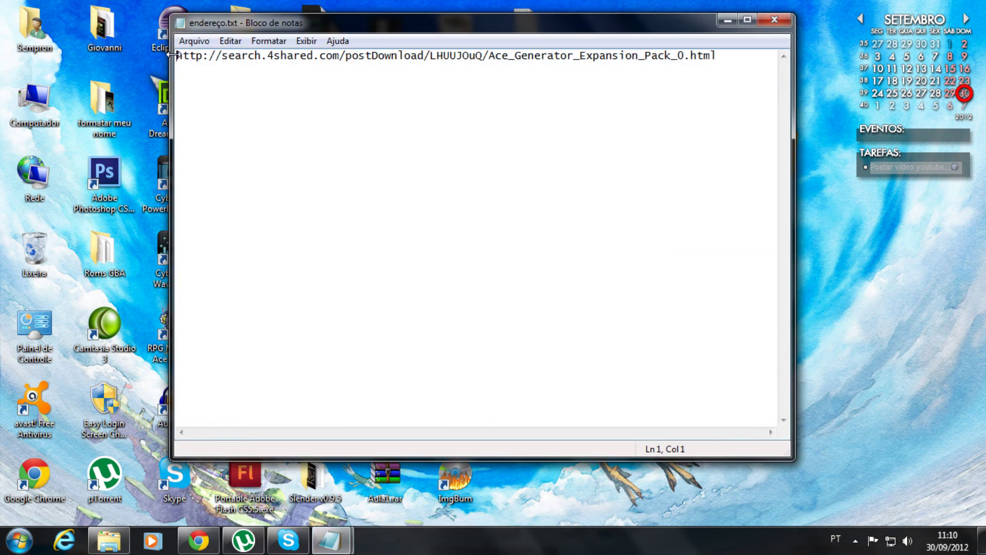
left_click_drag(176, 54, 727, 87)
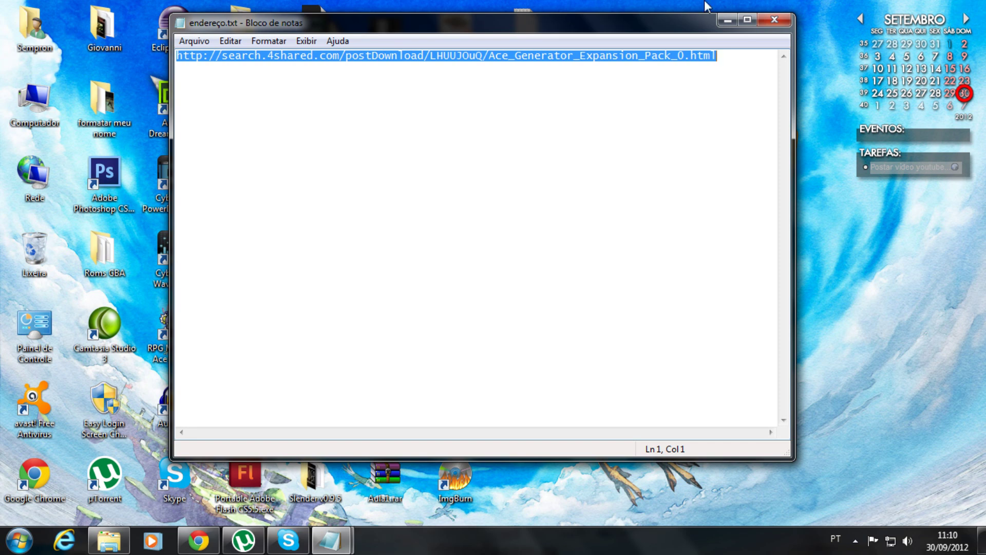
left_click(728, 20)
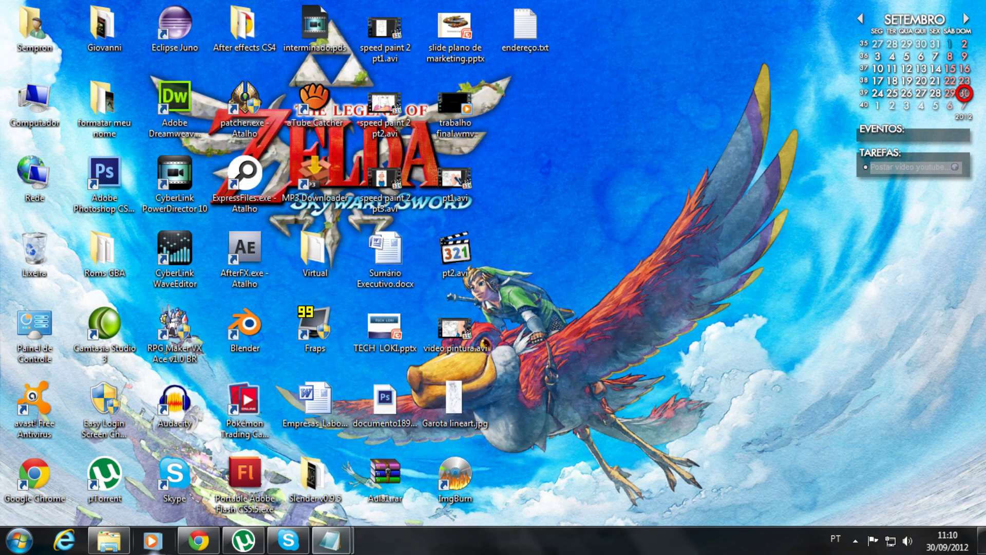
Step: Browse the downloaded pack in C:\Gerador RPG Maker VX Ace, going through the Generator folder into Mini
left_click(105, 542)
left_click(226, 300)
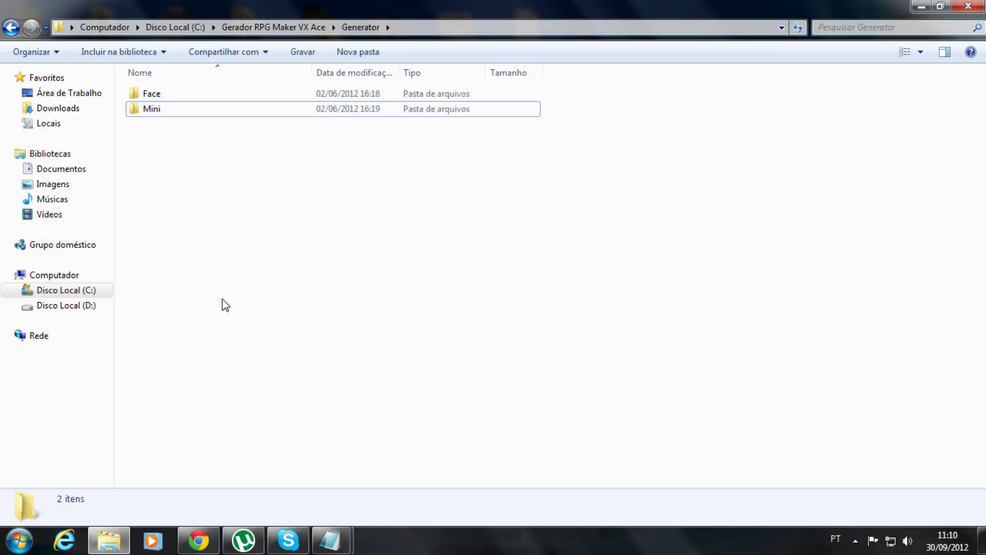
left_click(921, 7)
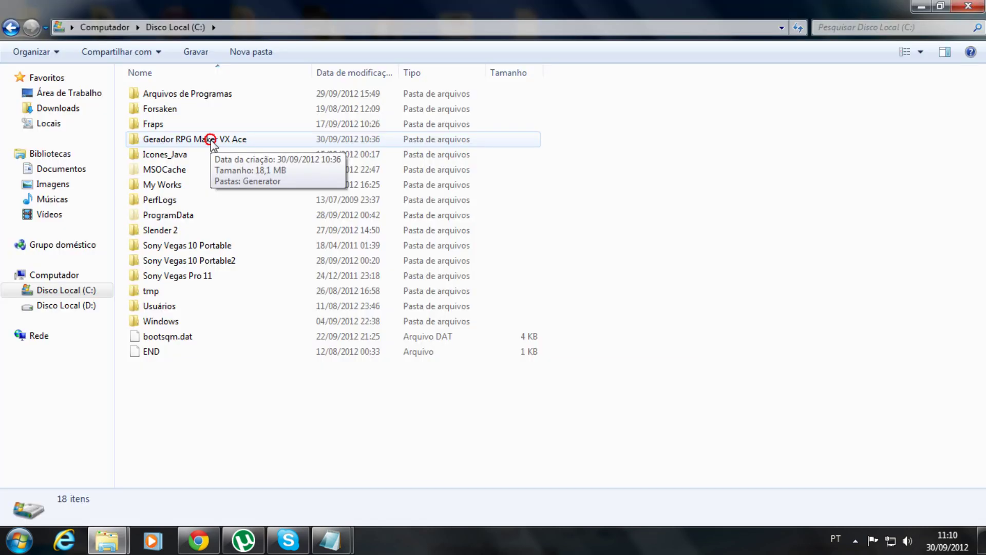
double_click(221, 138)
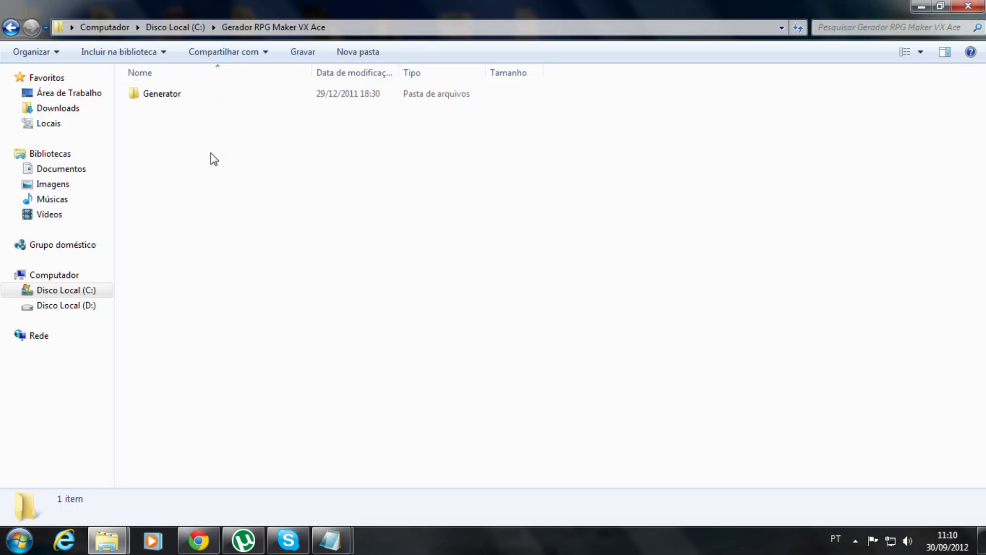
double_click(155, 96)
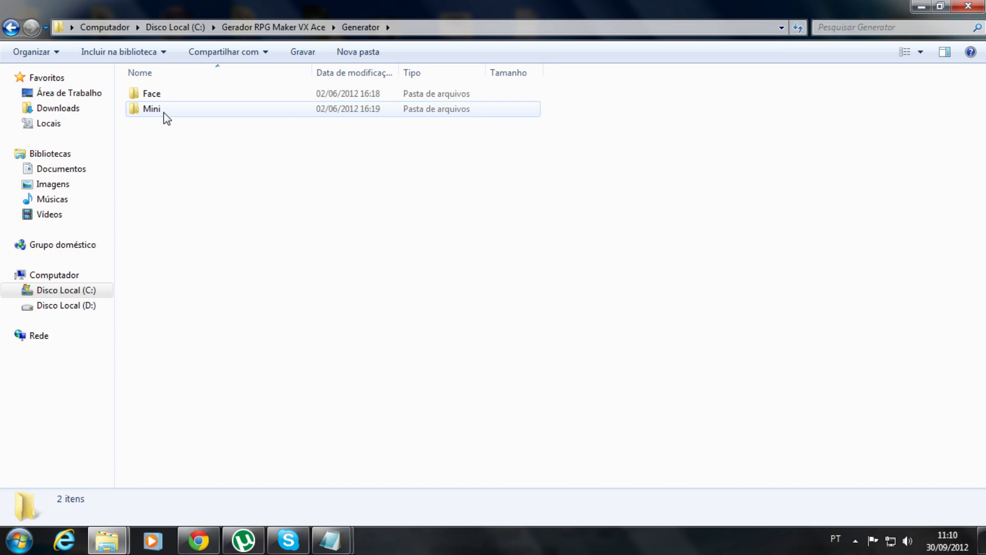
double_click(164, 113)
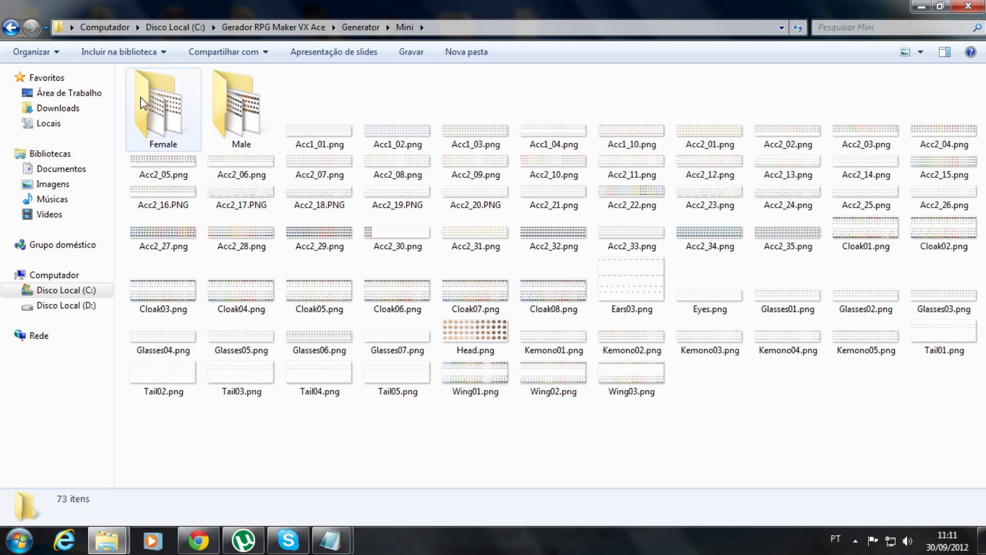
Step: Go back up to Gerador RPG Maker VX Ace, reopen its Generator folder, and minimise the window
left_click(354, 27)
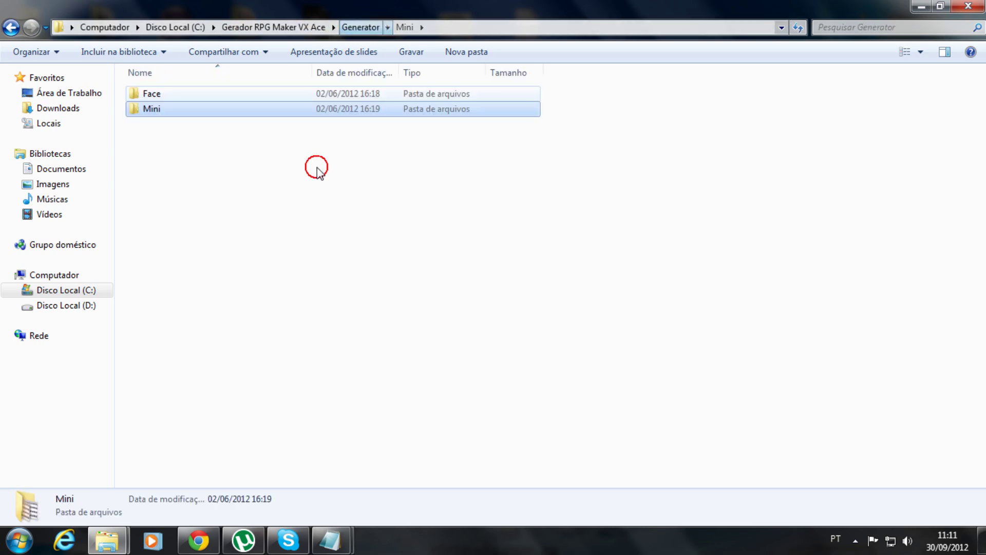
left_click(361, 28)
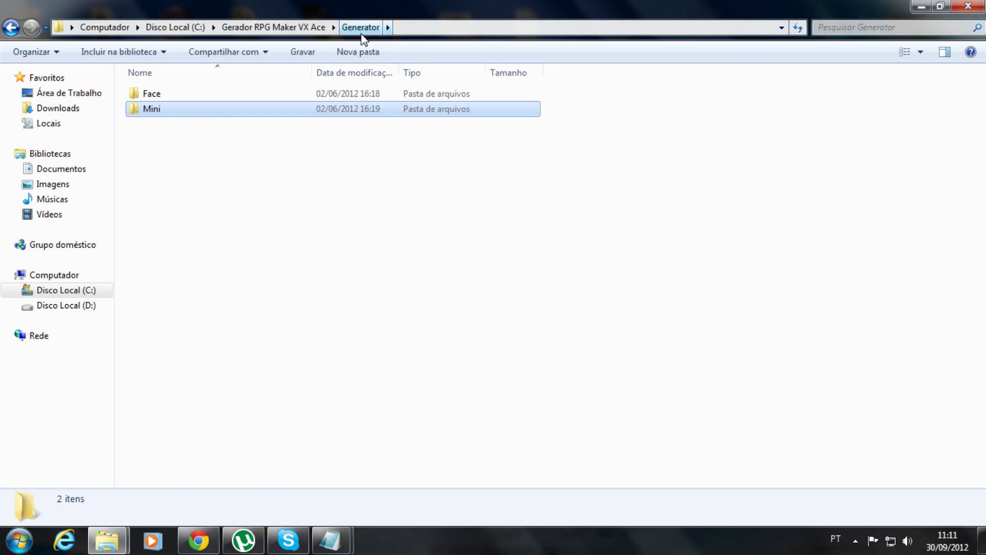
left_click(295, 28)
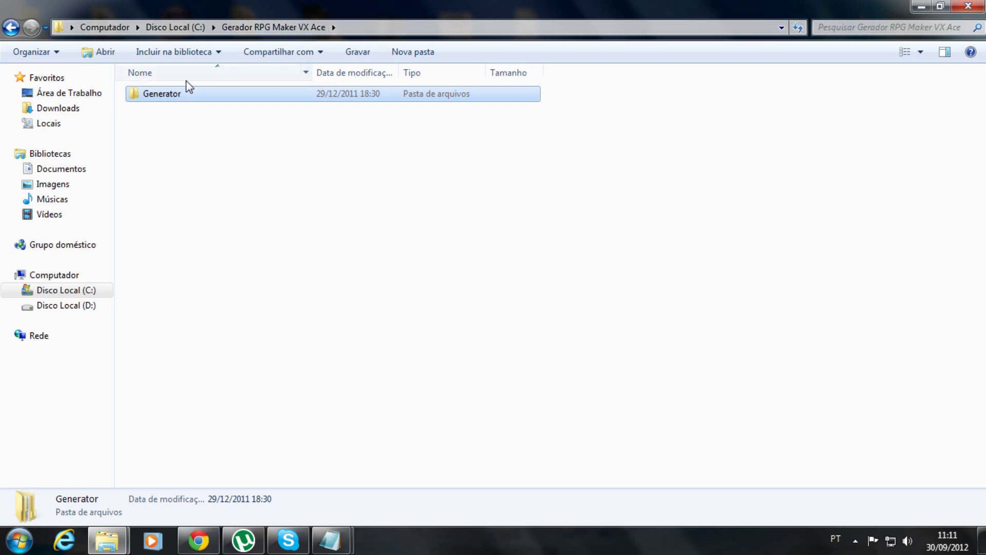
left_click(180, 95)
double_click(179, 95)
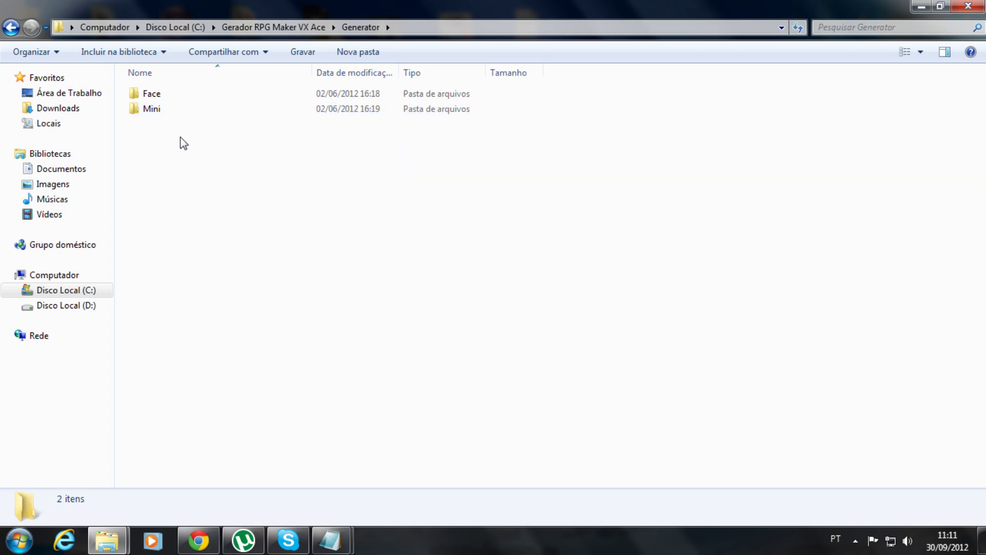
left_click(924, 6)
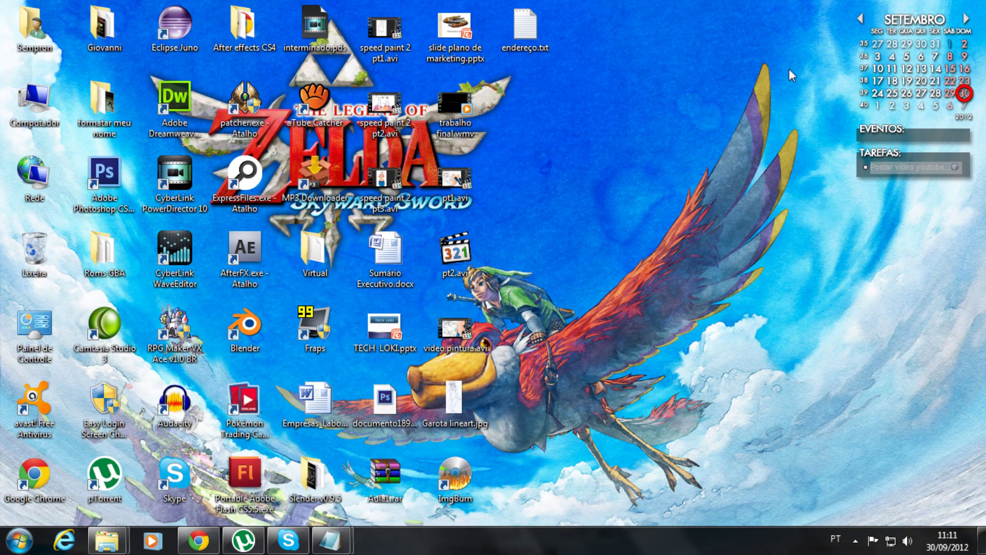
Step: Open the installed program's generator folder at C:\Arquivos de Programas\Enterbrain\RPGVXAce\generator
double_click(34, 100)
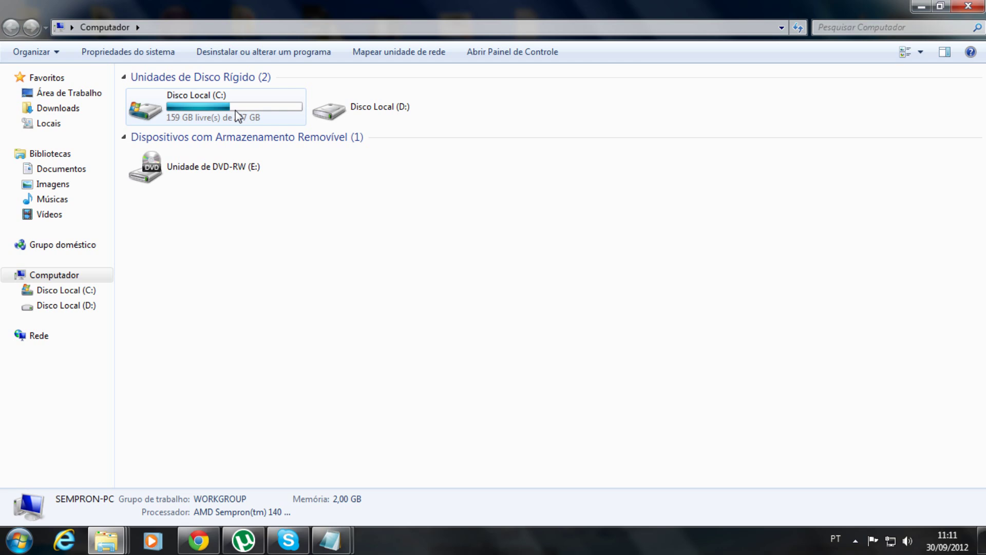
double_click(238, 116)
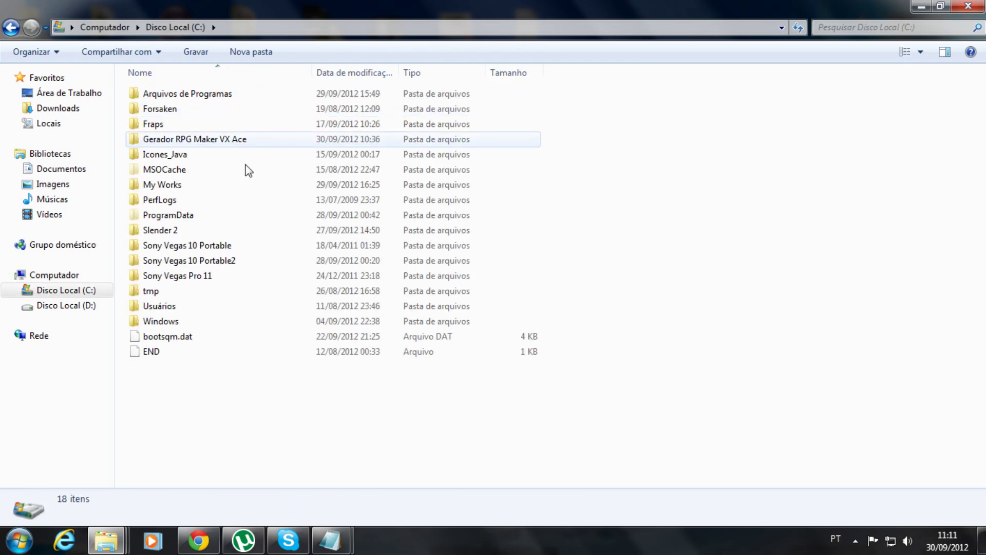
double_click(201, 96)
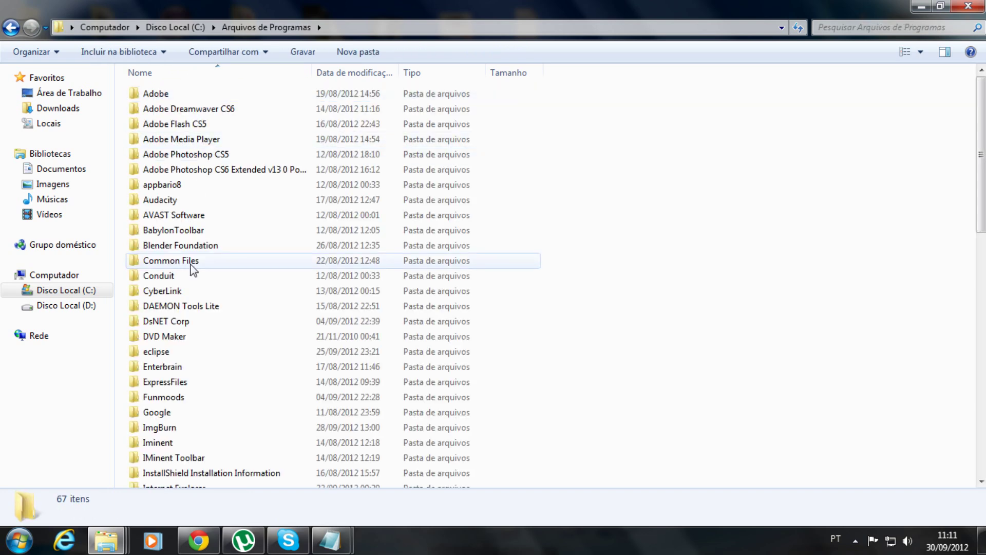
double_click(177, 367)
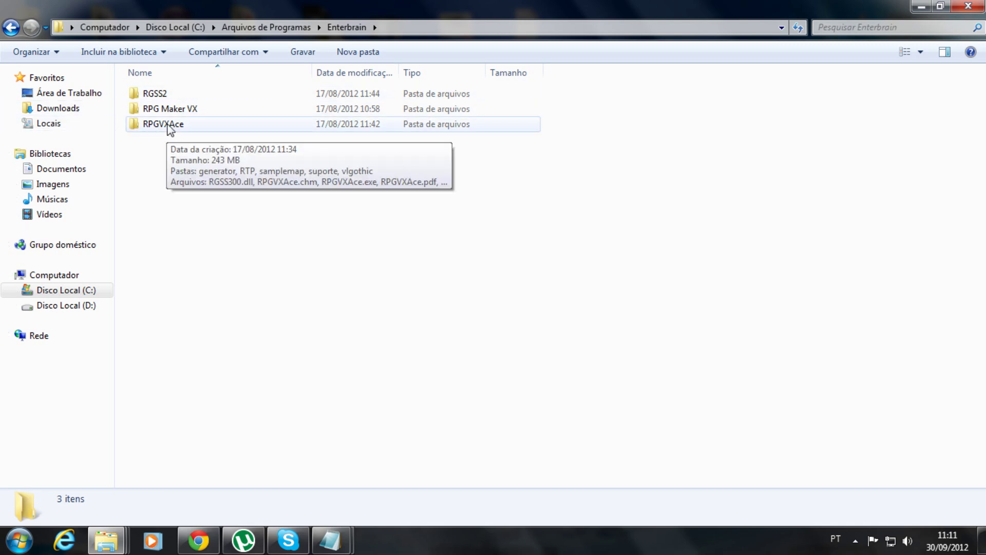
double_click(193, 128)
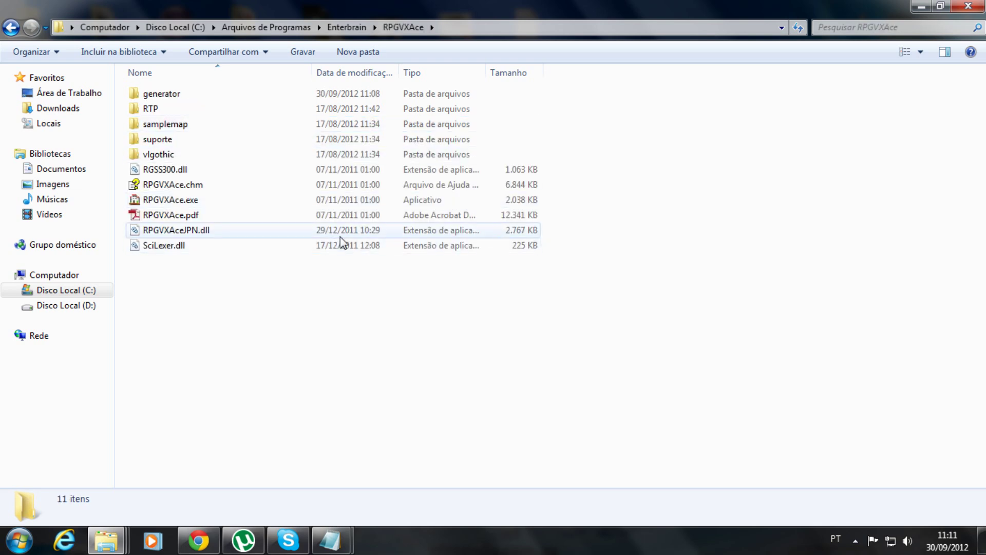
double_click(175, 96)
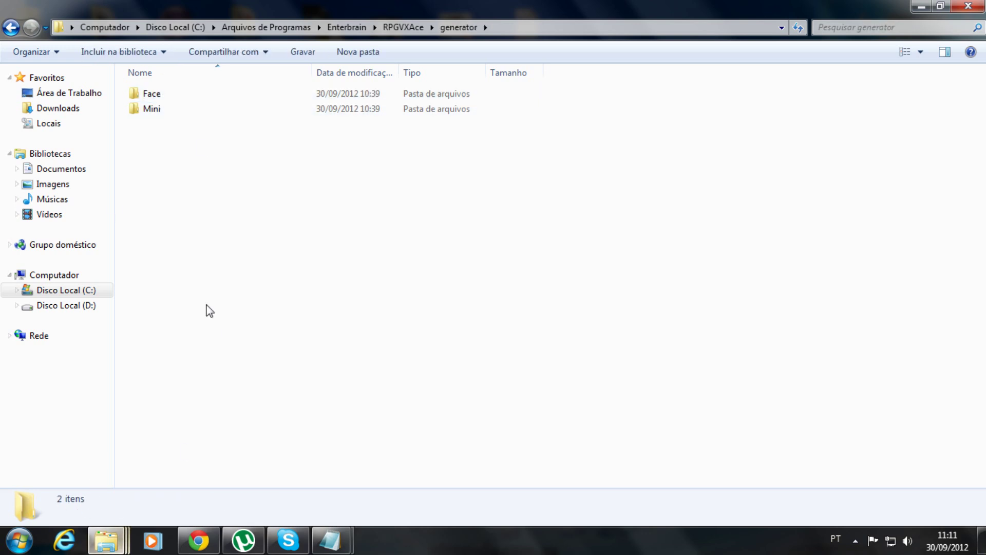
Step: Rename the original Face folder as Face2, granting administrator permission for the change
left_click(159, 92)
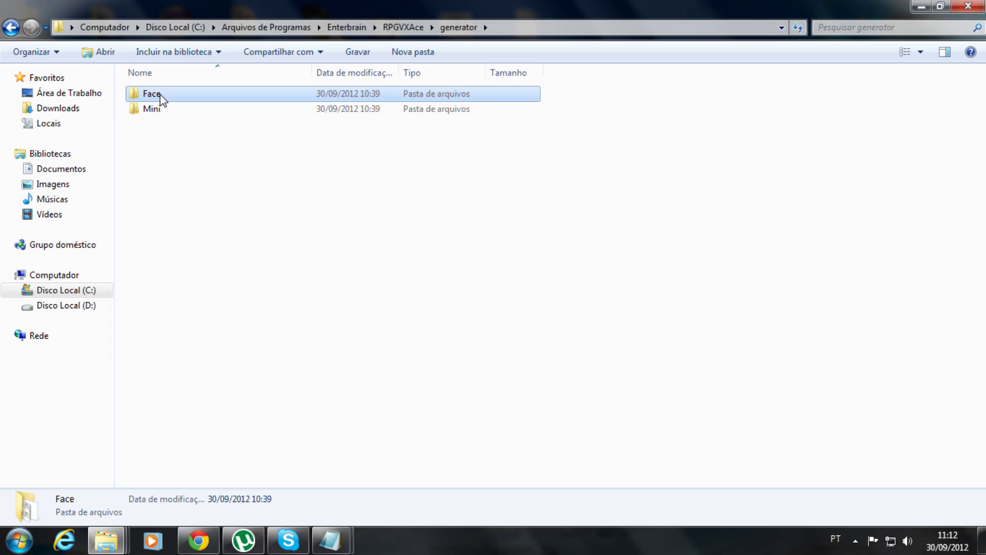
left_click(162, 95)
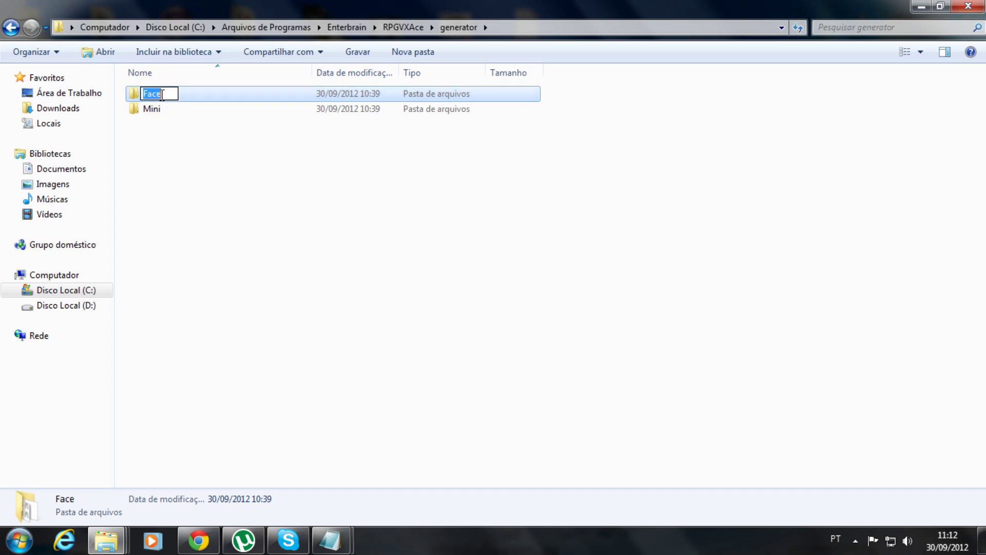
left_click(161, 94)
type("s")
key("Return")
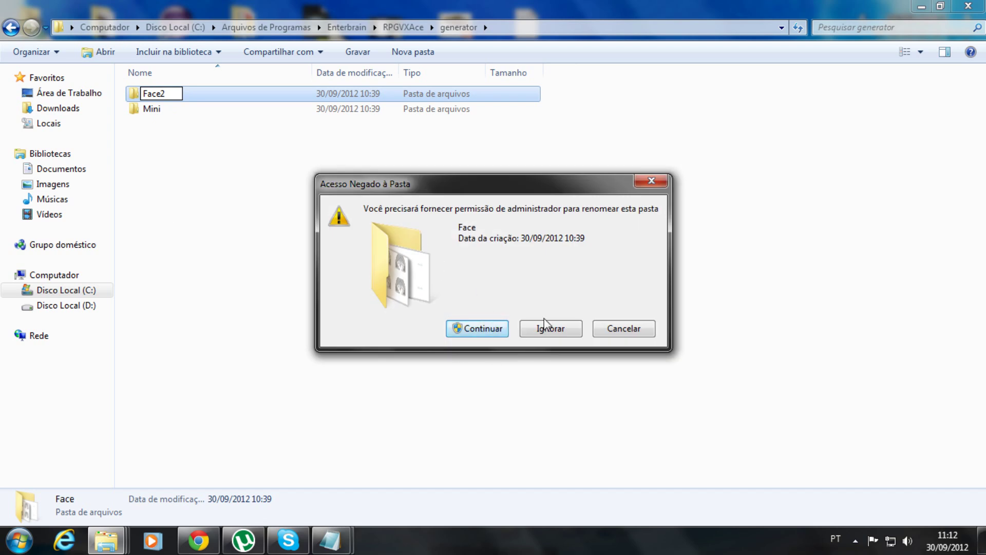
left_click(481, 328)
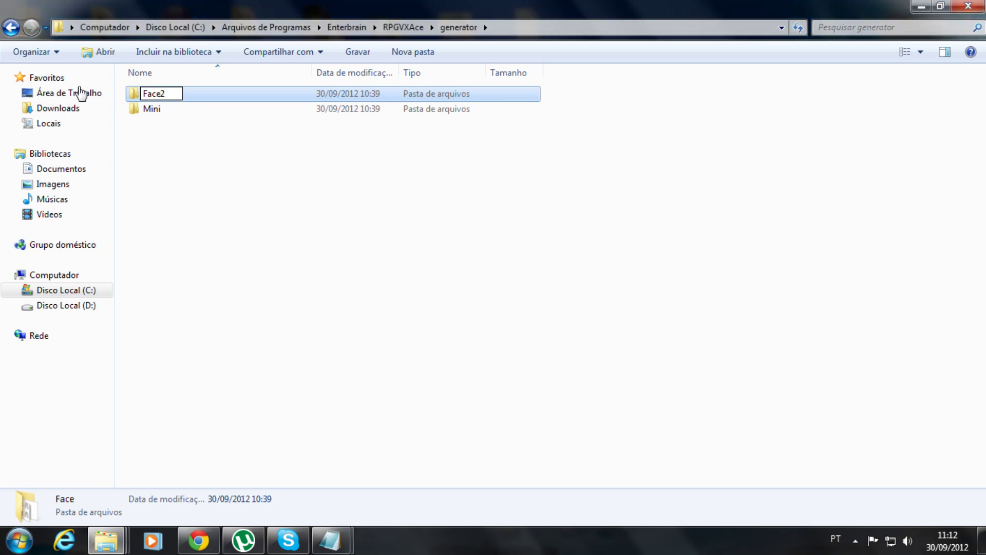
Step: Rename the original Mini folder in the generator directory as Mini2
left_click(166, 109)
left_click(159, 106)
left_click(184, 119)
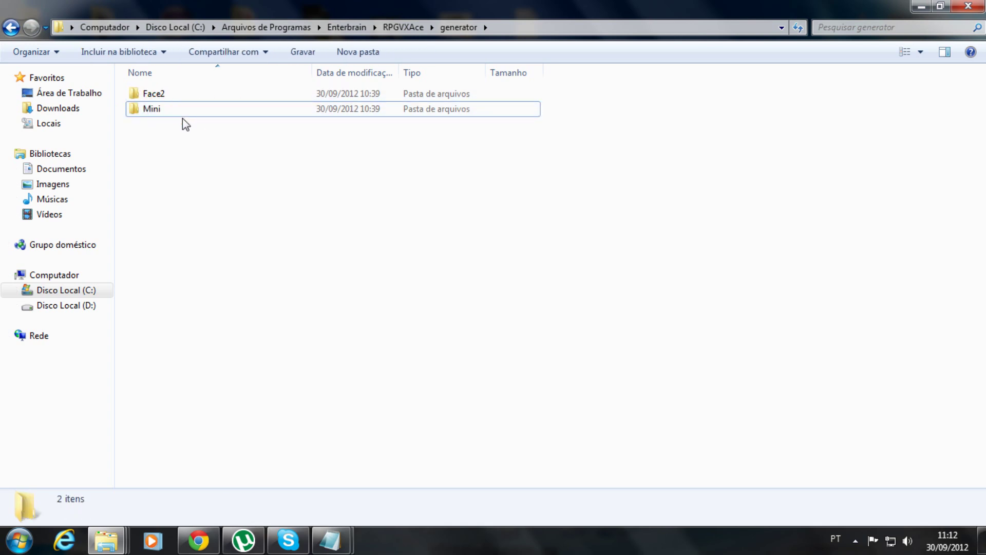
left_click(159, 112)
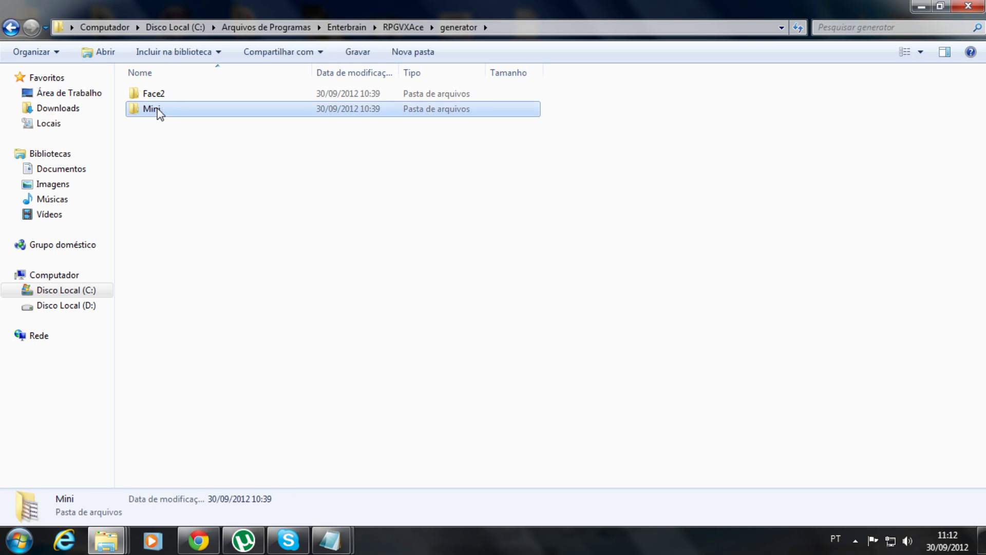
left_click(162, 109)
left_click(162, 109)
type("2")
key("Return")
key("Escape")
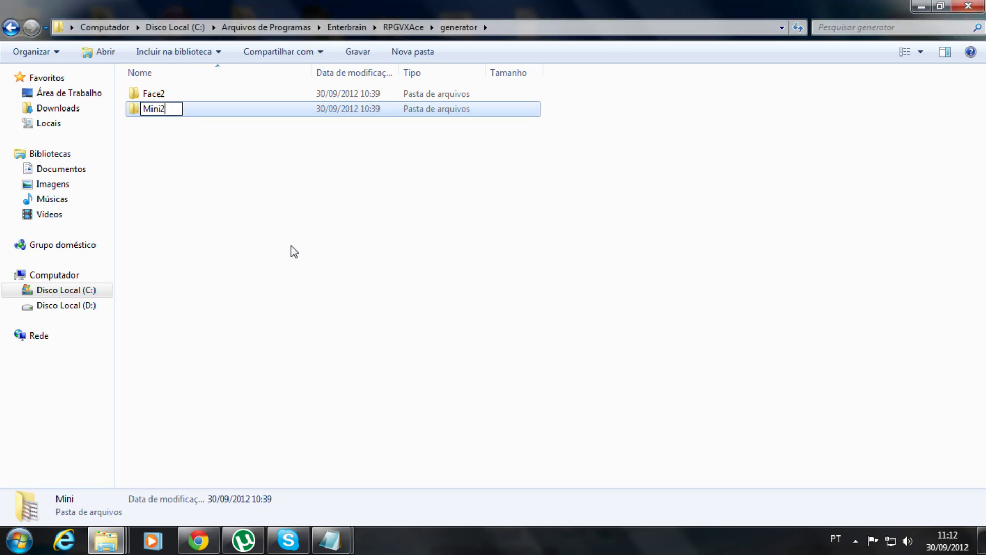
left_click(290, 246)
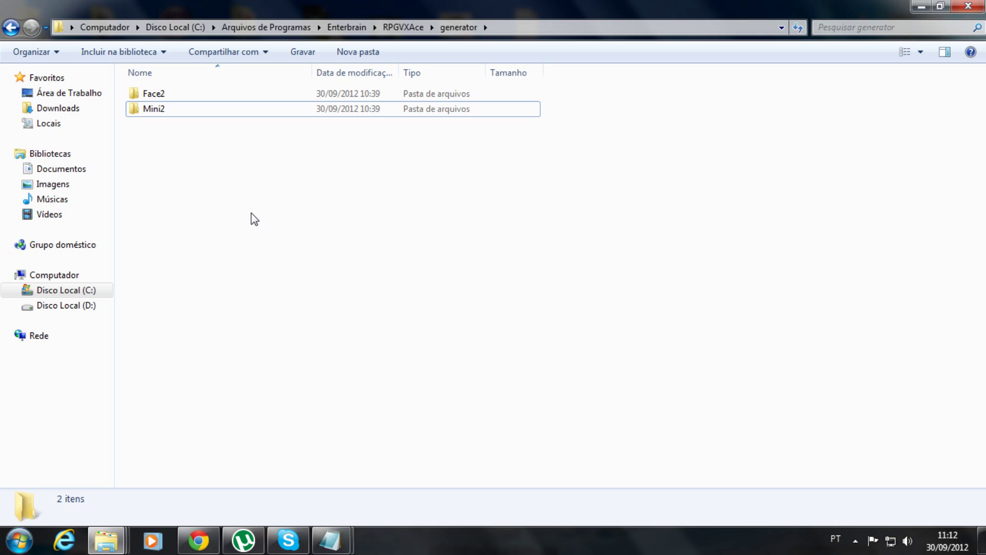
Step: Minimise the folder window, try launching RPG Maker VX Ace, and cancel its Windows configuration
left_click(923, 5)
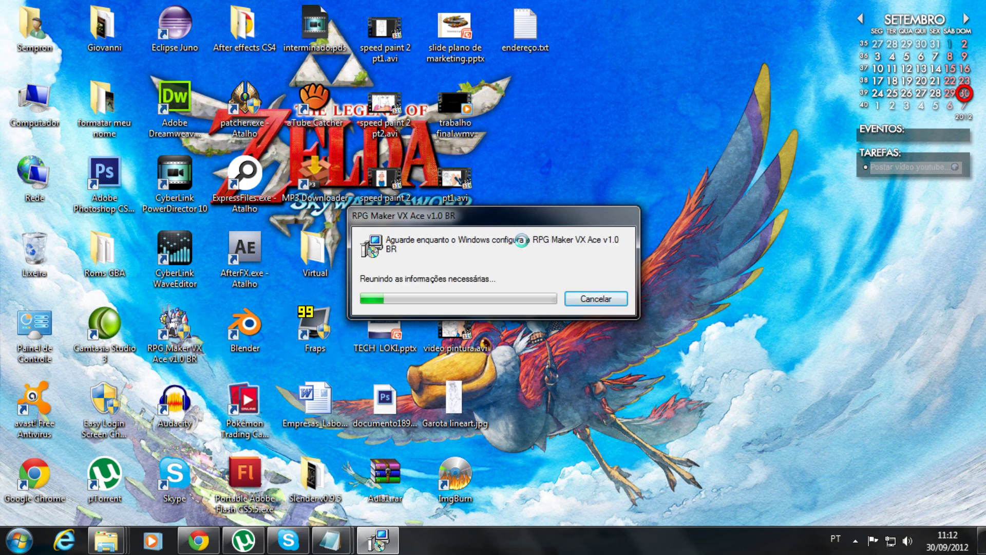
left_click(595, 302)
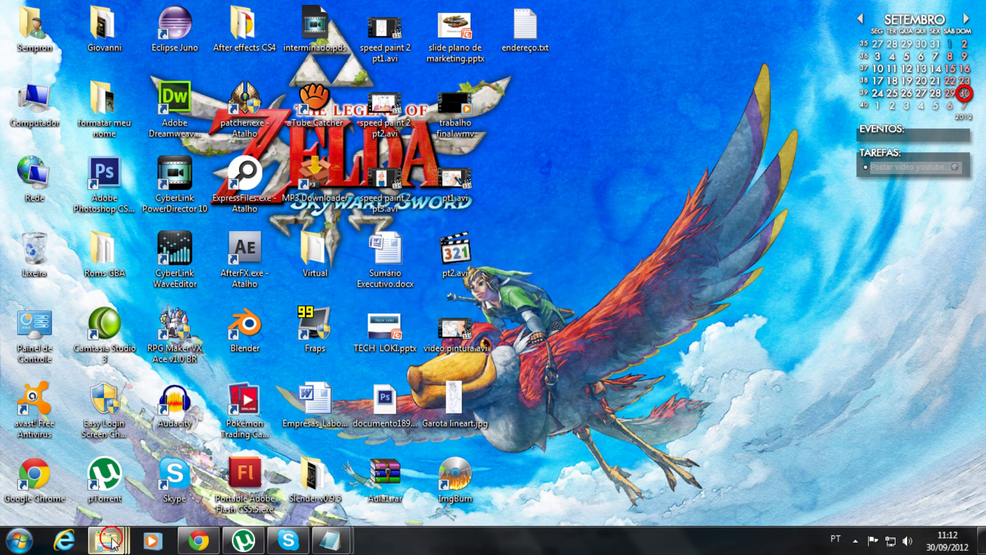
Step: Copy the Face and Mini folders from the Generator folder inside C:\Gerador RPG Maker VX Ace
mouse_move(108, 540)
left_click(359, 466)
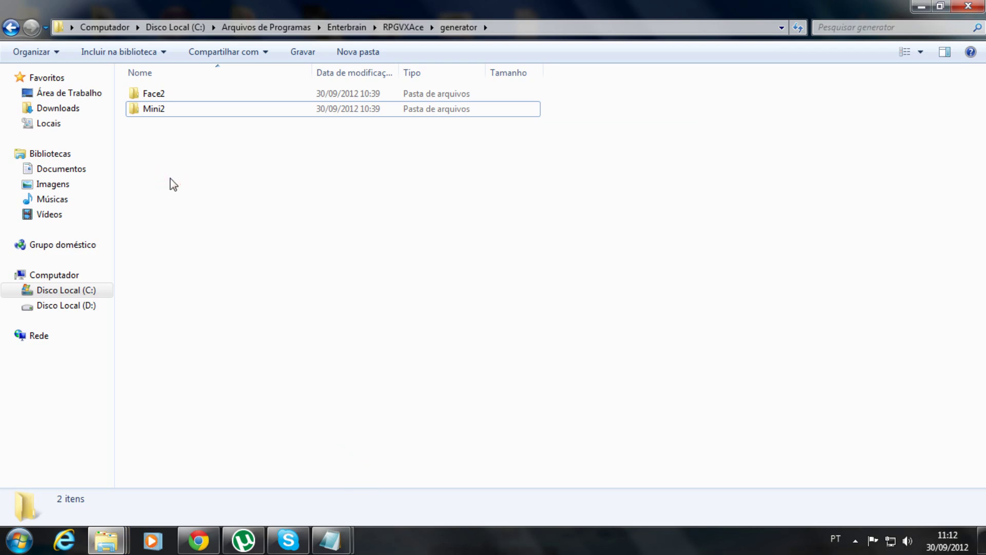
left_click(106, 539)
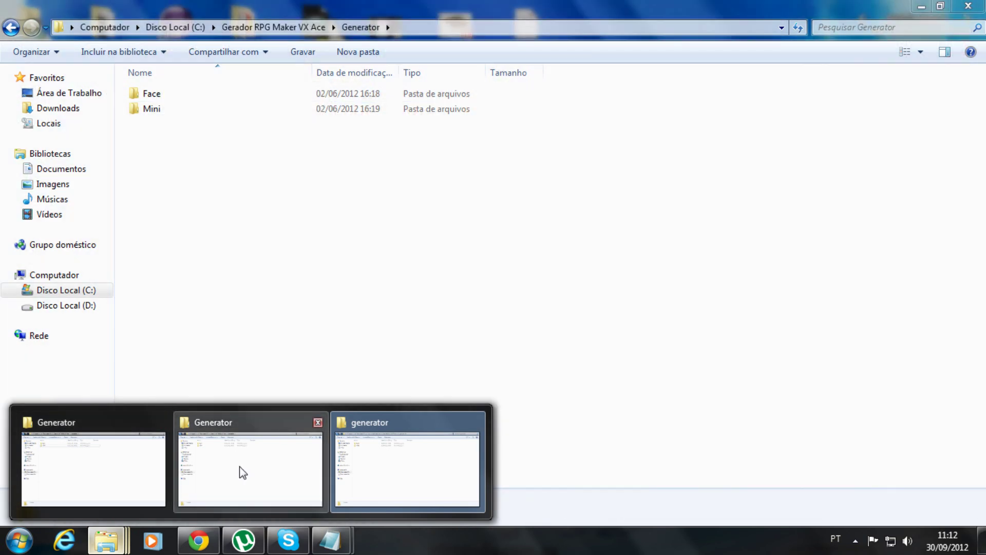
left_click(243, 472)
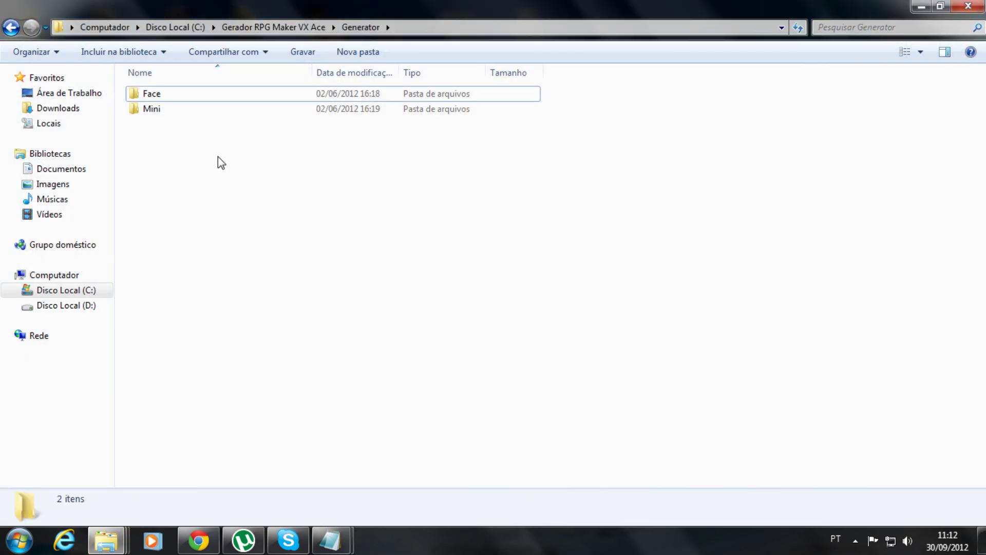
left_click_drag(187, 157, 144, 92)
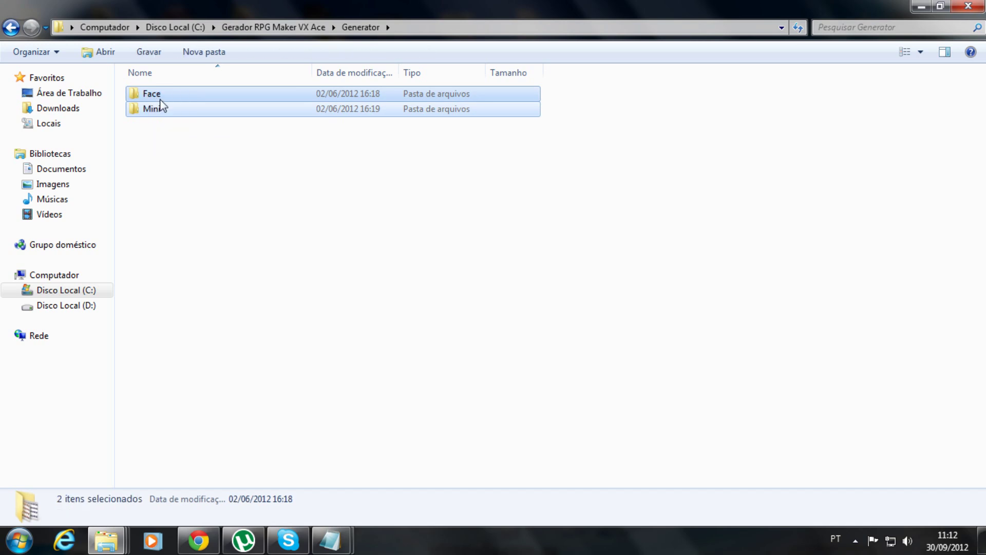
right_click(162, 103)
left_click(226, 310)
Step: Paste the copied Face and Mini folders into RPGVXAce\generator, granting administrator permission for all current items
mouse_move(109, 543)
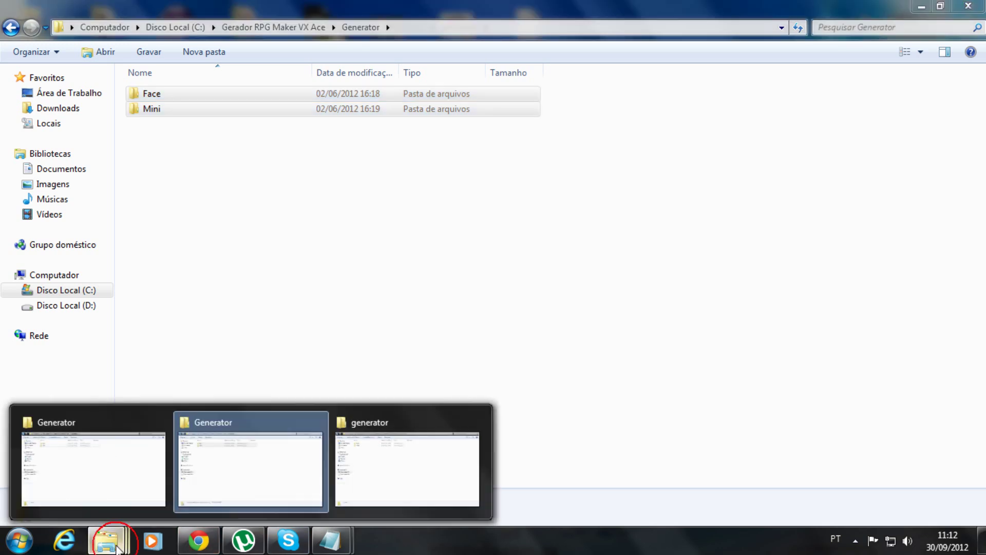
left_click(428, 460)
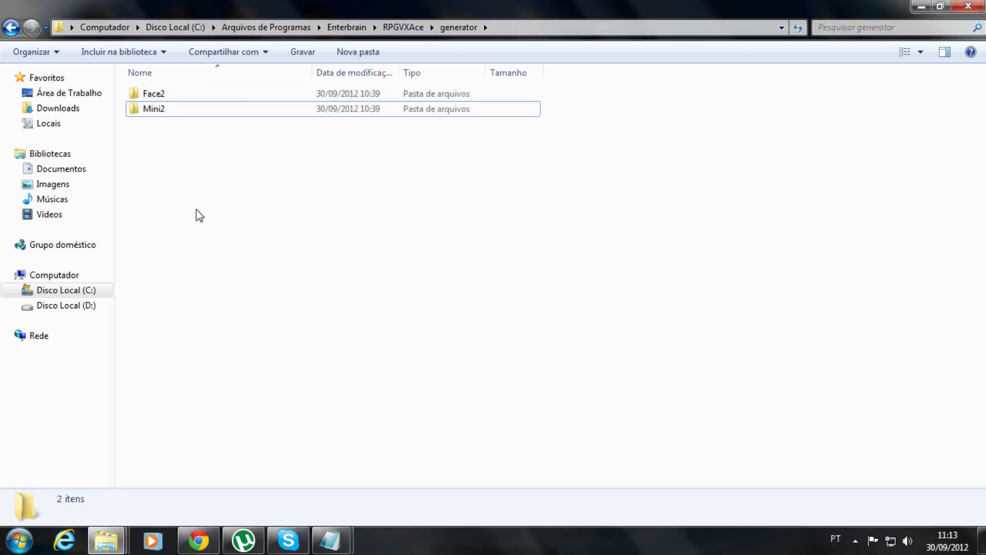
right_click(198, 175)
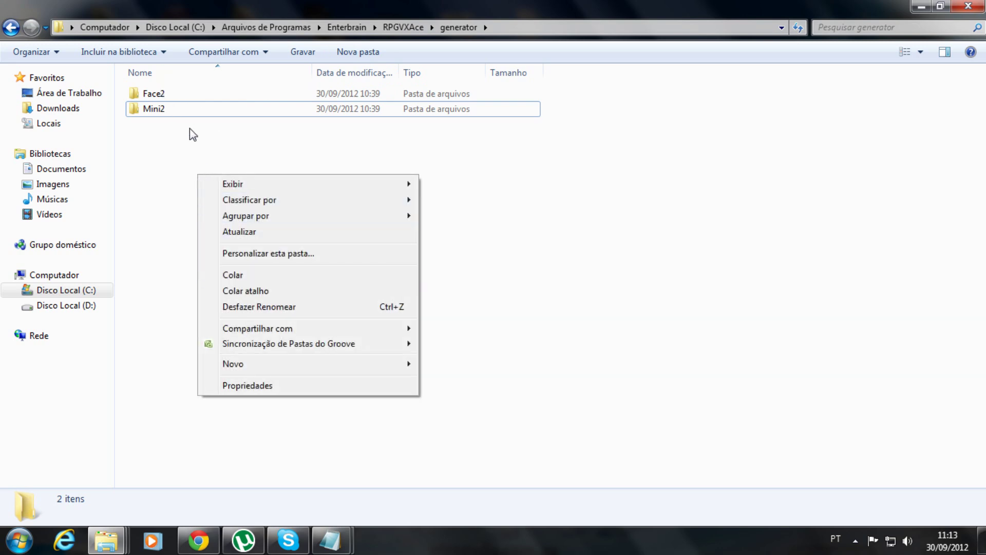
left_click(239, 275)
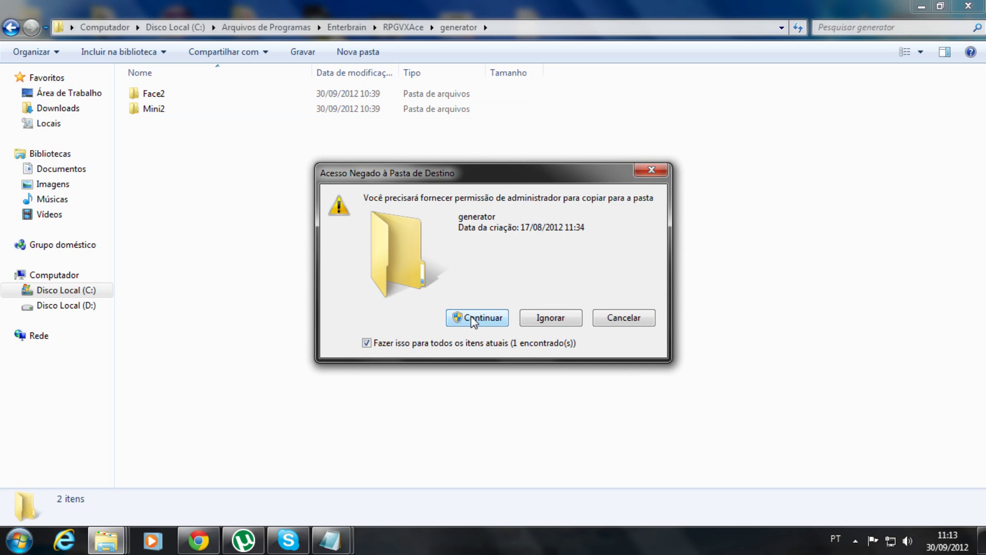
left_click(471, 318)
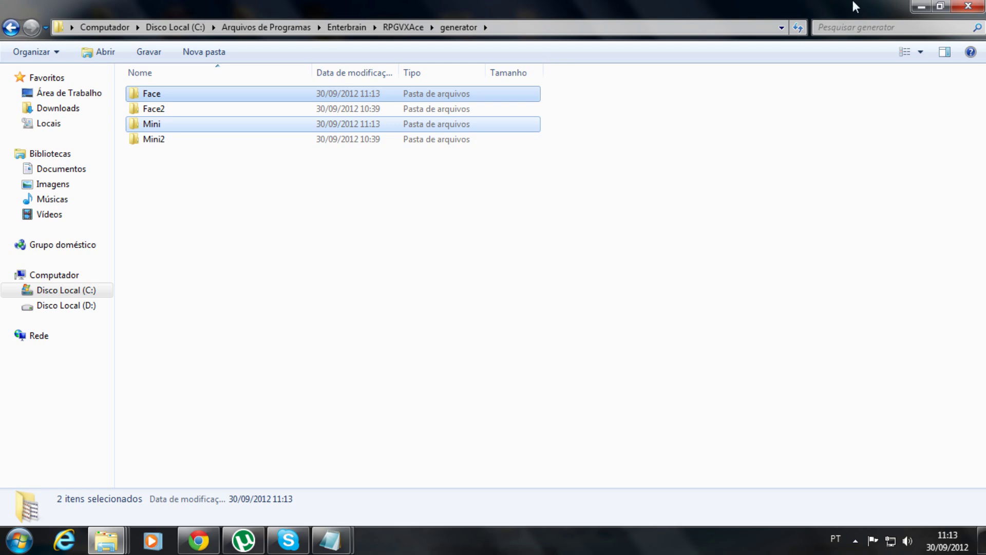
Step: Minimise the folder windows, launch RPG Maker VX Ace and open its character generator (Gerador de Personagens)
left_click(925, 7)
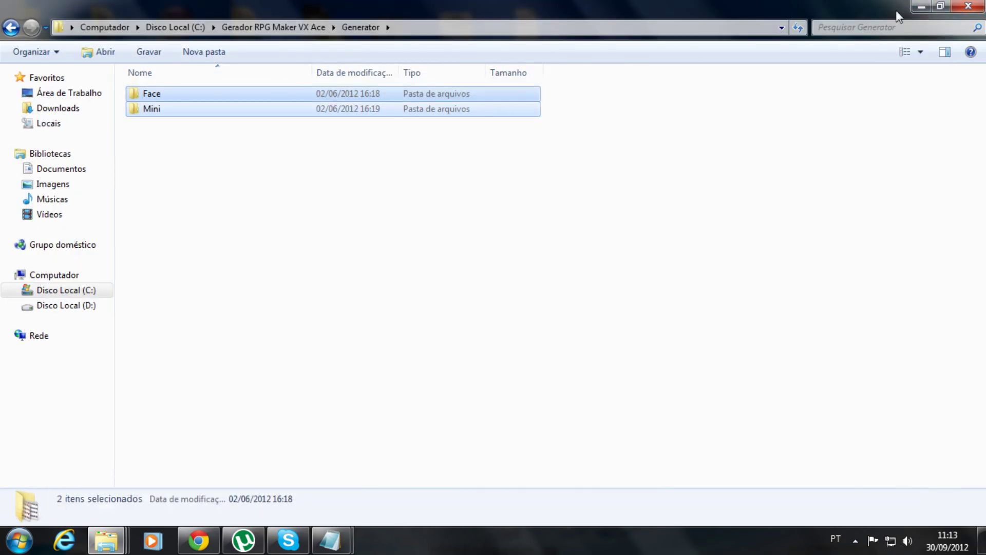
left_click(921, 6)
double_click(184, 348)
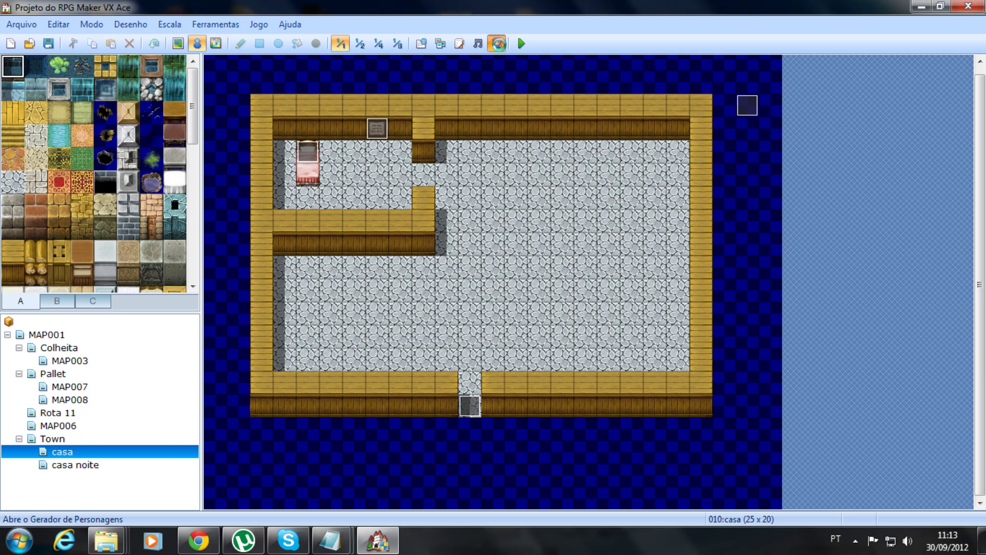
left_click(497, 44)
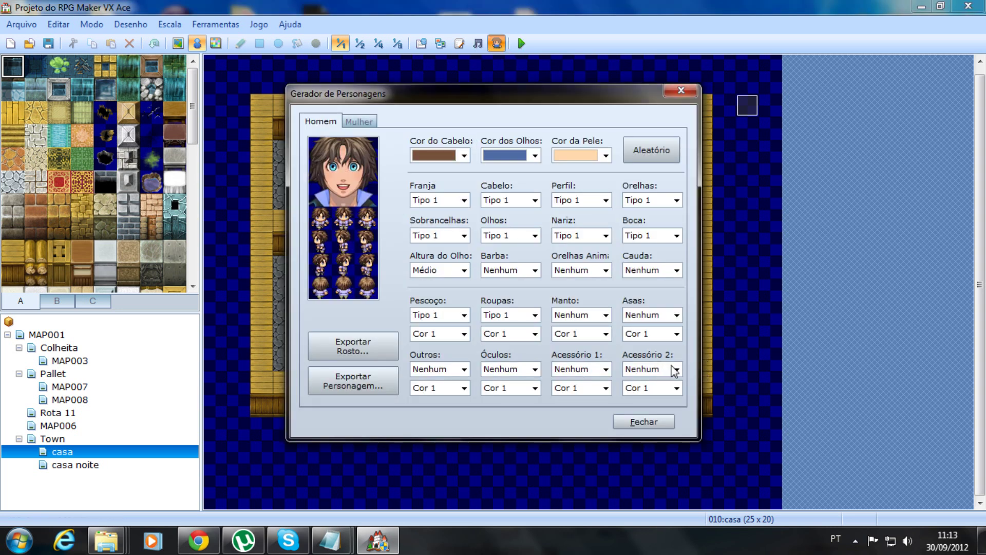
Step: Examine the types available for the male character's Acessório 2, Acessório 1 and Óculos without choosing any
left_click(674, 369)
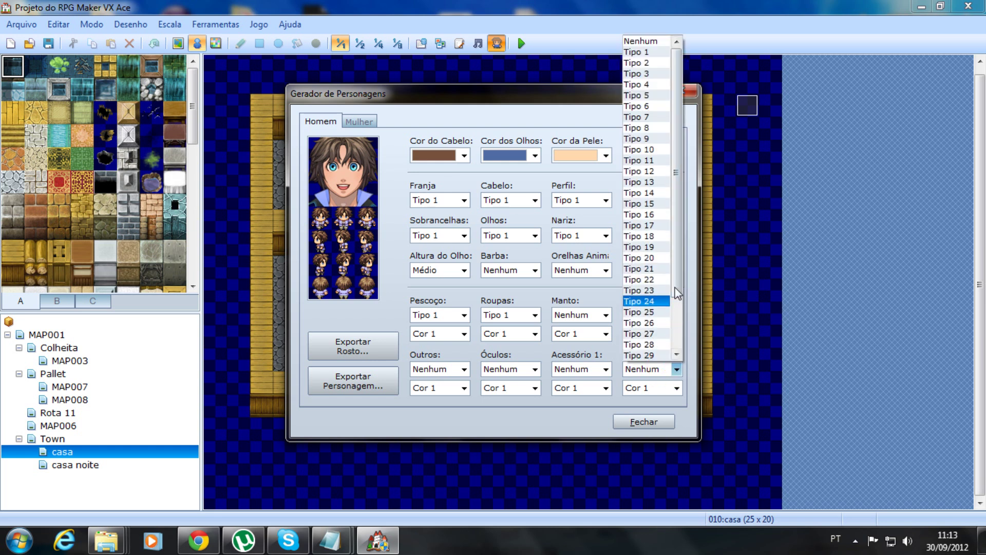
scroll(678, 272, "down", 2)
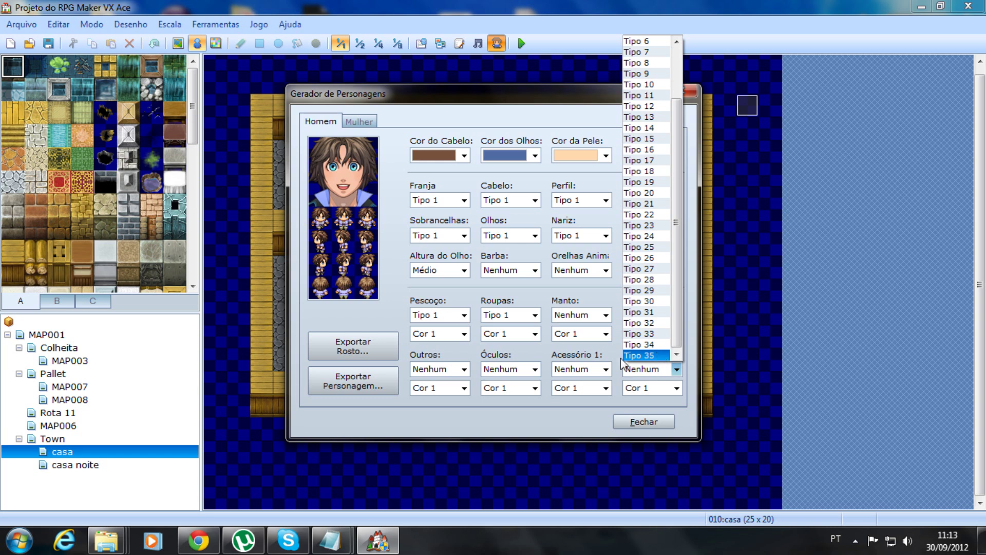
left_click(579, 370)
left_click(582, 370)
left_click(532, 369)
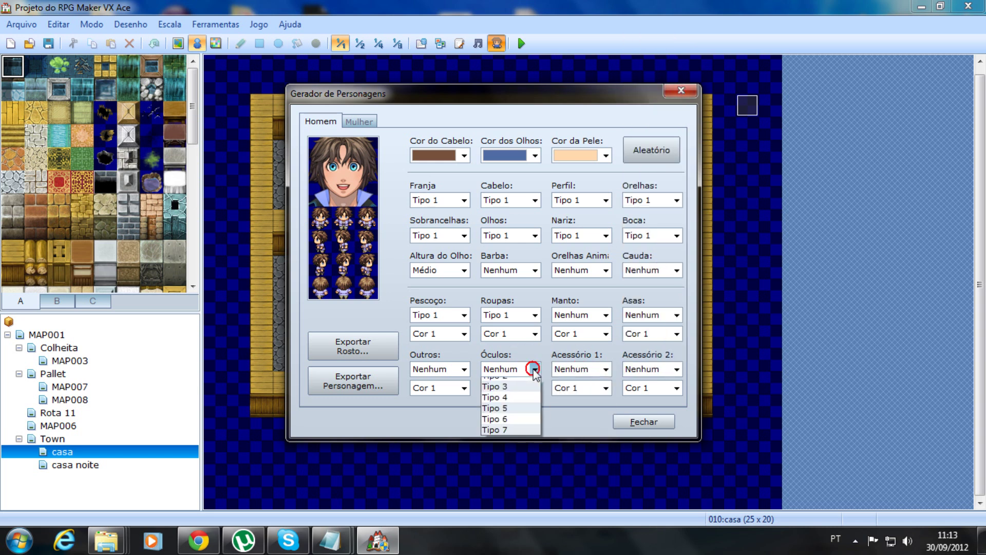
left_click(531, 369)
Step: Switch the generator to the female character (Mulher) and examine its available part types, including the Cabelo options
left_click(369, 122)
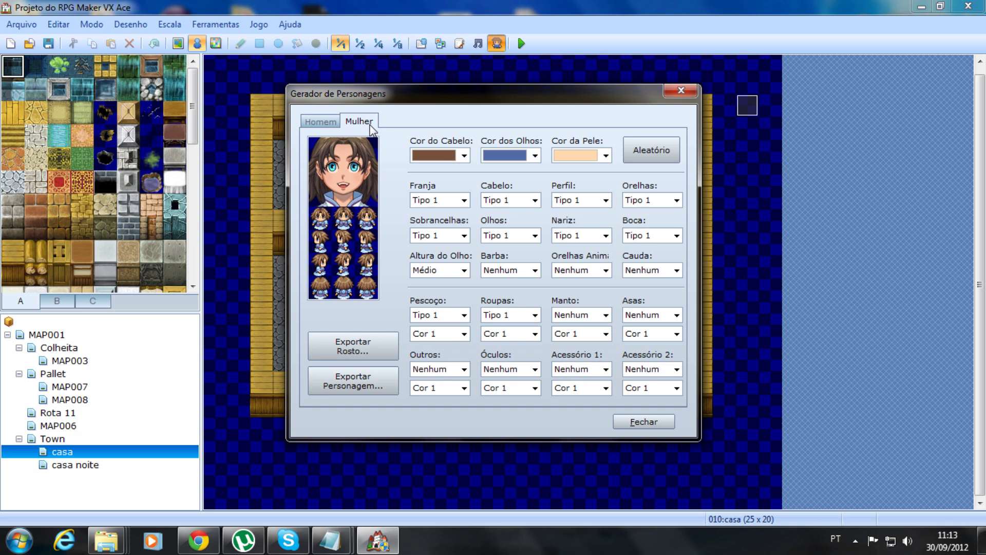
left_click(673, 369)
left_click(553, 256)
left_click(523, 235)
left_click(535, 206)
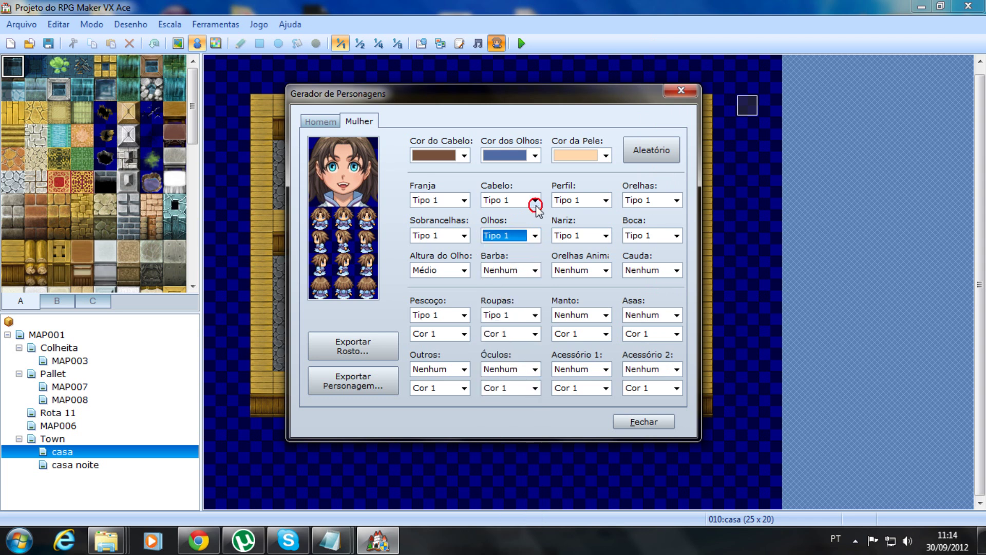
left_click(534, 200)
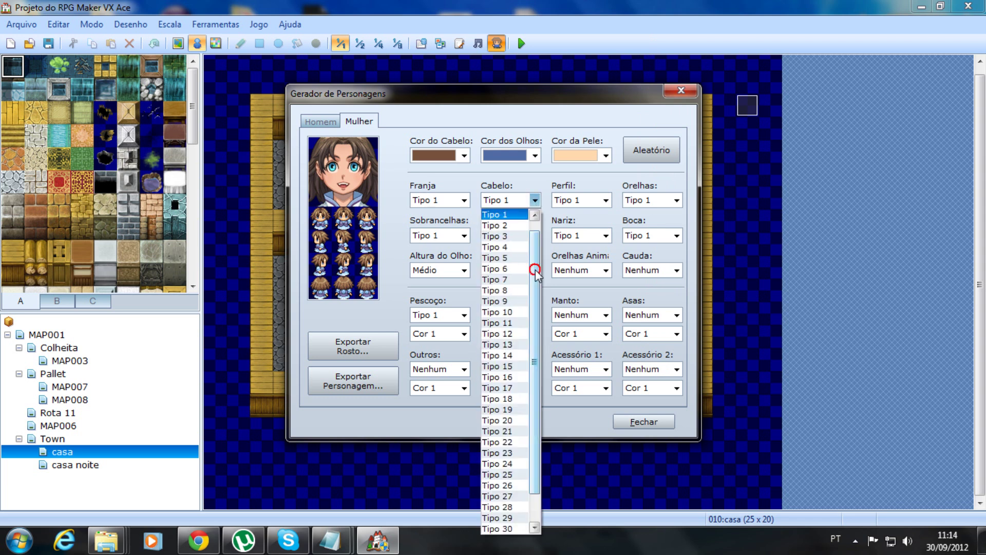
scroll(497, 269, "down", 1)
scroll(497, 269, "up", 1)
left_click(421, 211)
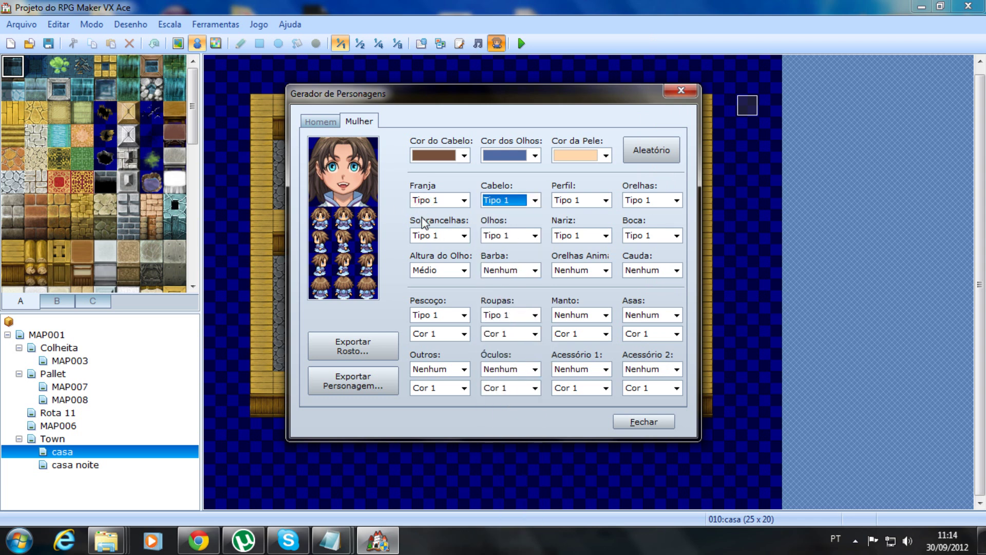